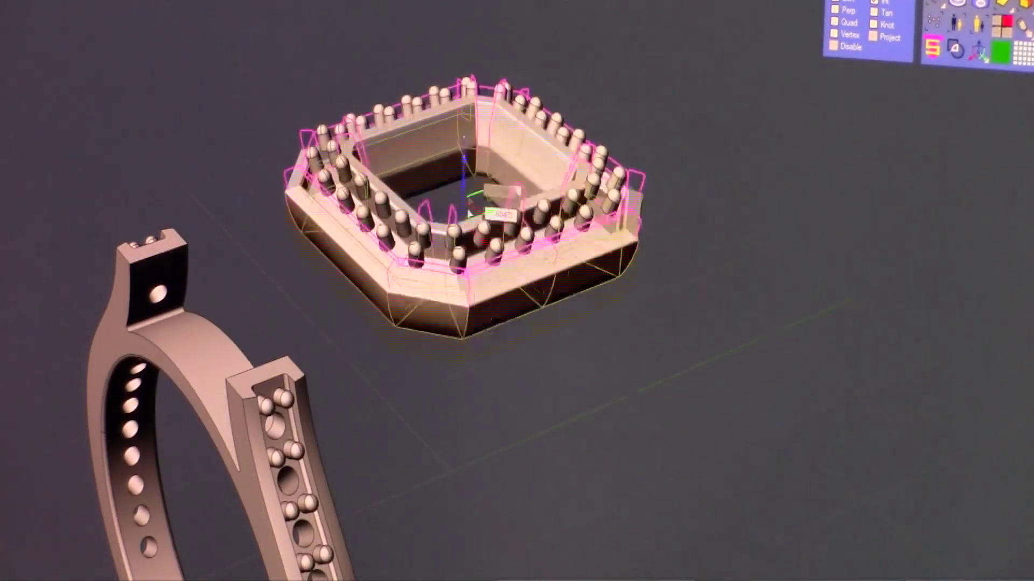
# Step: Lower the halo bezel along Z with the gumball and orbit to a new angle
pyautogui.moveTo(449, 135); pyautogui.dragTo(710, 259)
pyautogui.moveTo(750, 264); pyautogui.dragTo(756, 234, button='right')
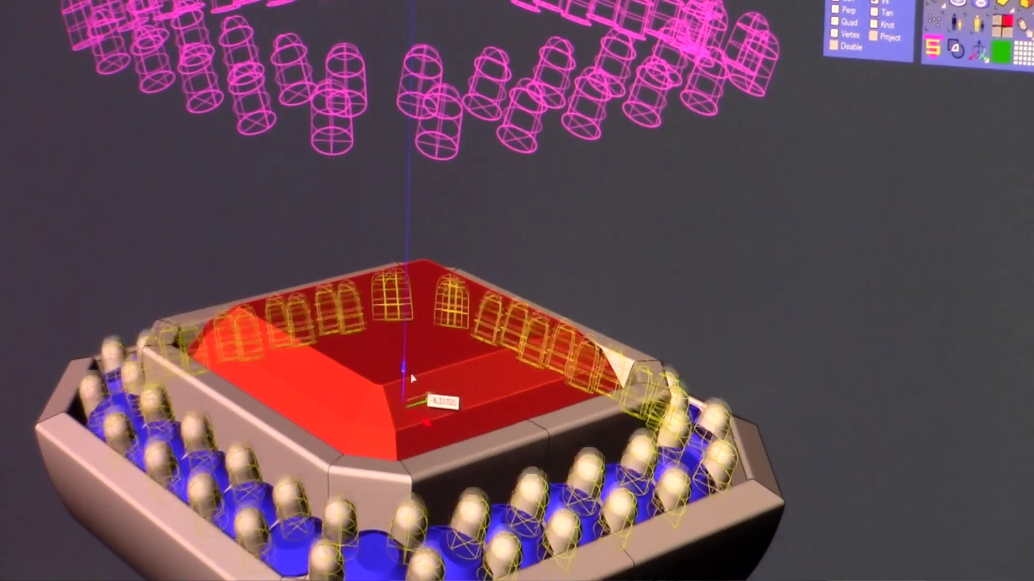
# Step: Finish dropping the prongs down into the halo bezel
pyautogui.moveTo(411, 376); pyautogui.dragTo(412, 376)
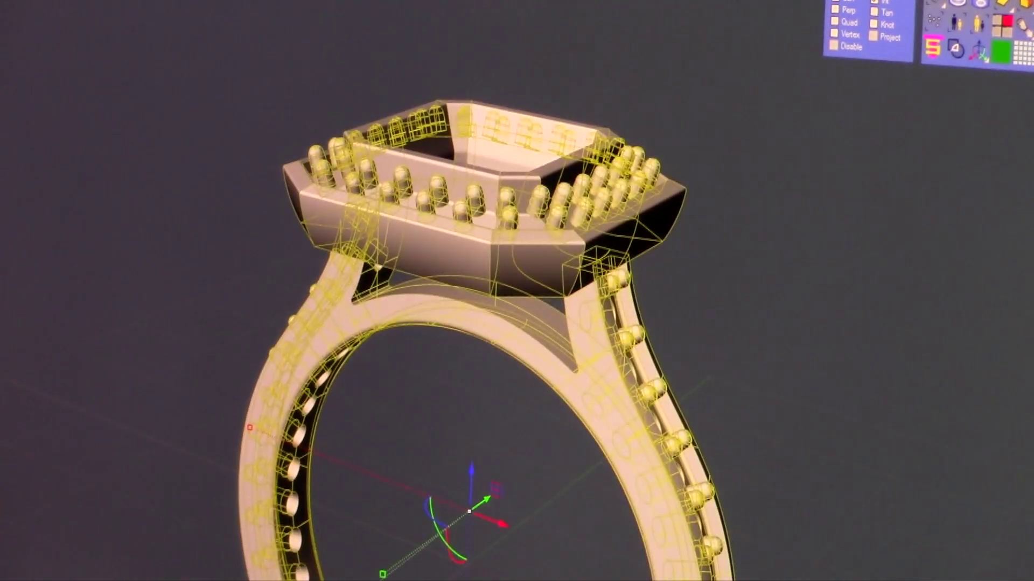
pyautogui.hotkey('alt', 'o')
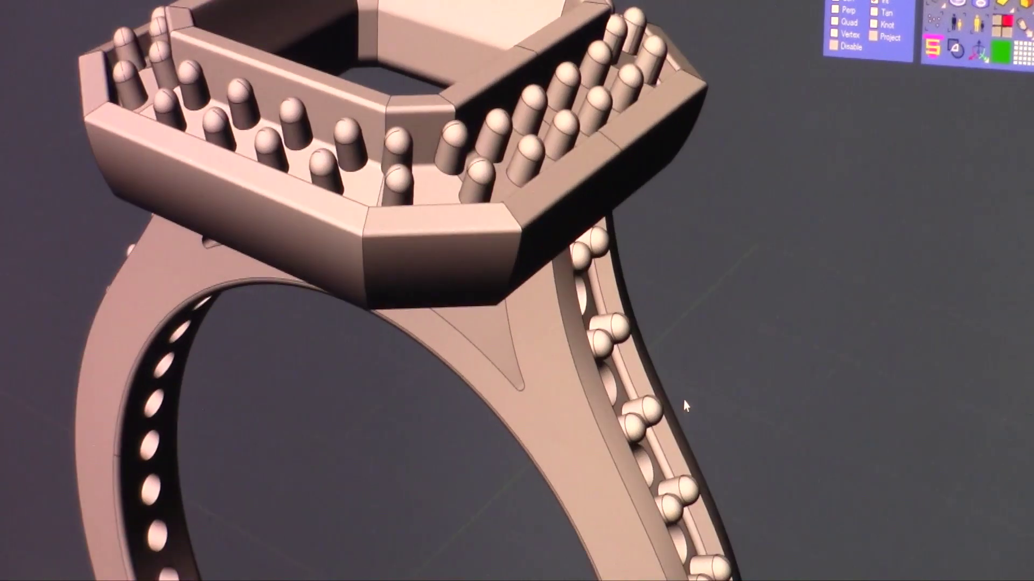
pyautogui.scroll(-4, 668, 367)
pyautogui.scroll(3, 667, 386)
# Step: Orbit the merged ring to view the halo's open center and prong rows
pyautogui.moveTo(668, 386); pyautogui.dragTo(689, 377, button='right')
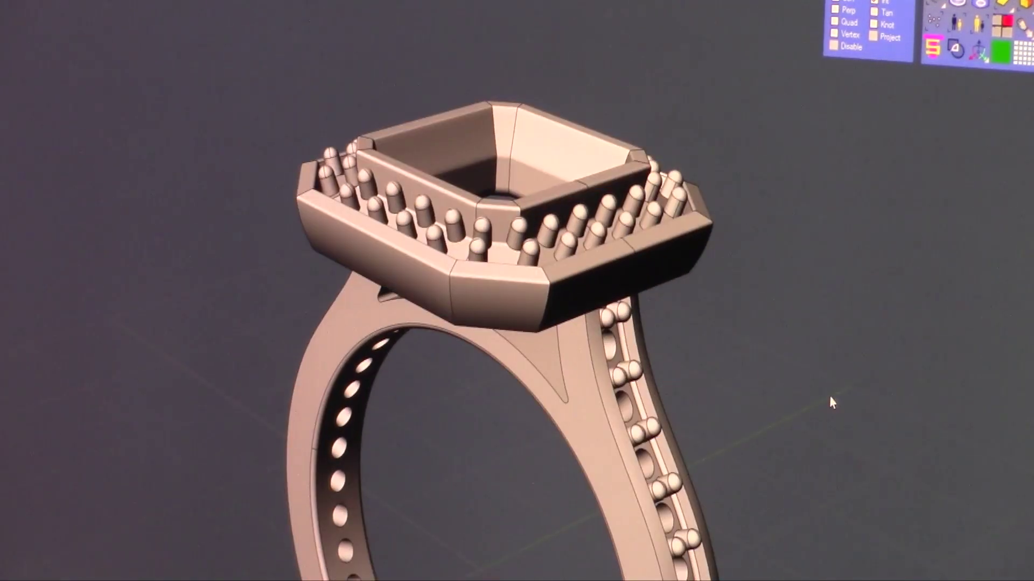